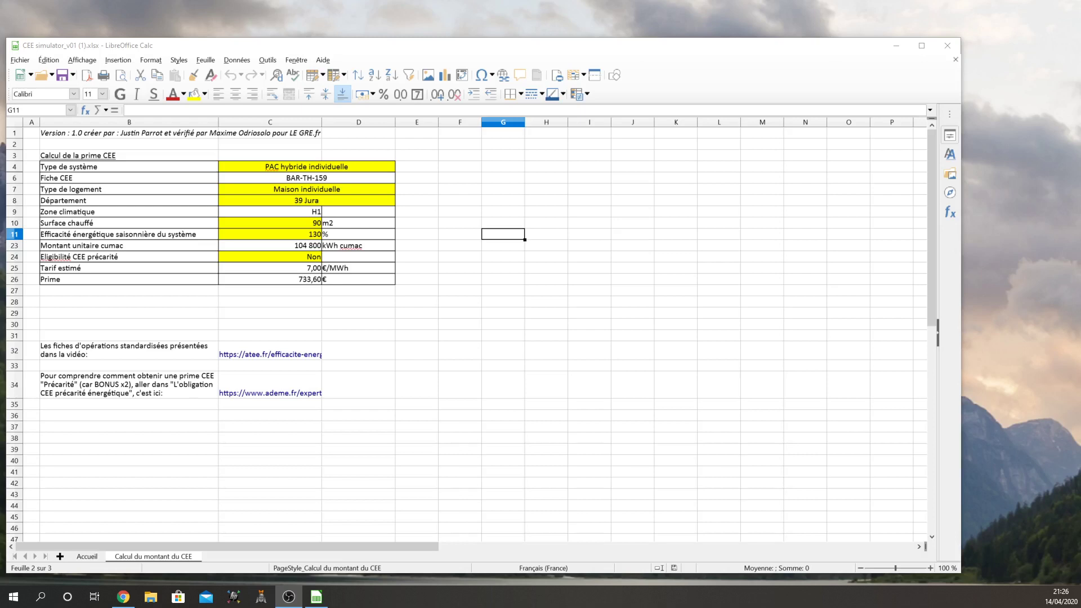
Step: Try the system types PAC air eau, PAC eau/eau and PAC air/air in turn for the CEE premium calculation
{"action": "left_click", "coordinate": [316, 167]}
{"action": "left_click", "coordinate": [401, 168]}
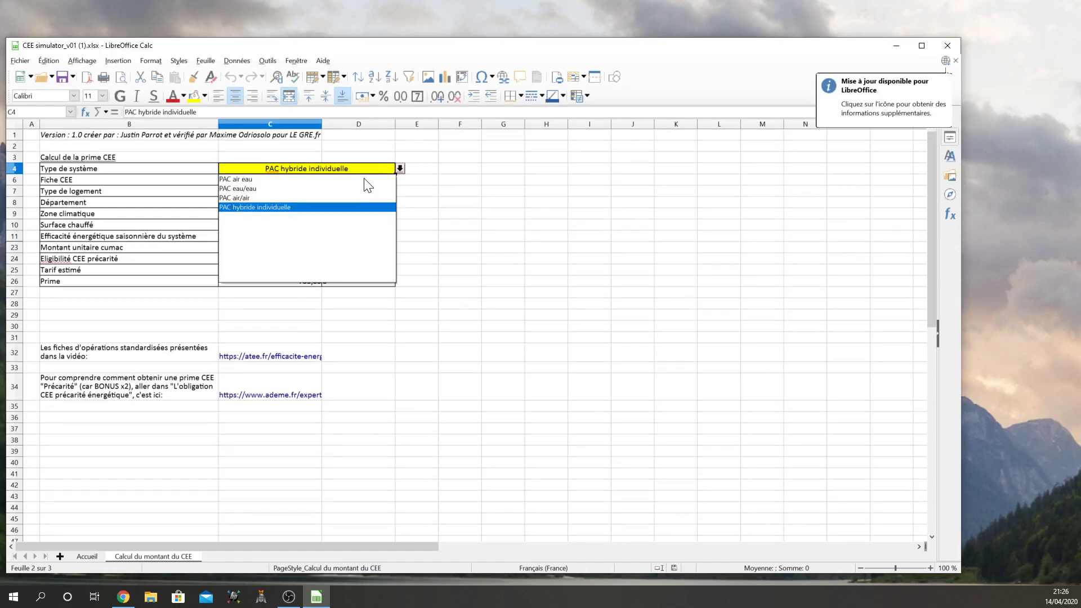
{"action": "left_click", "coordinate": [359, 179]}
{"action": "left_click", "coordinate": [401, 168]}
{"action": "left_click", "coordinate": [335, 189]}
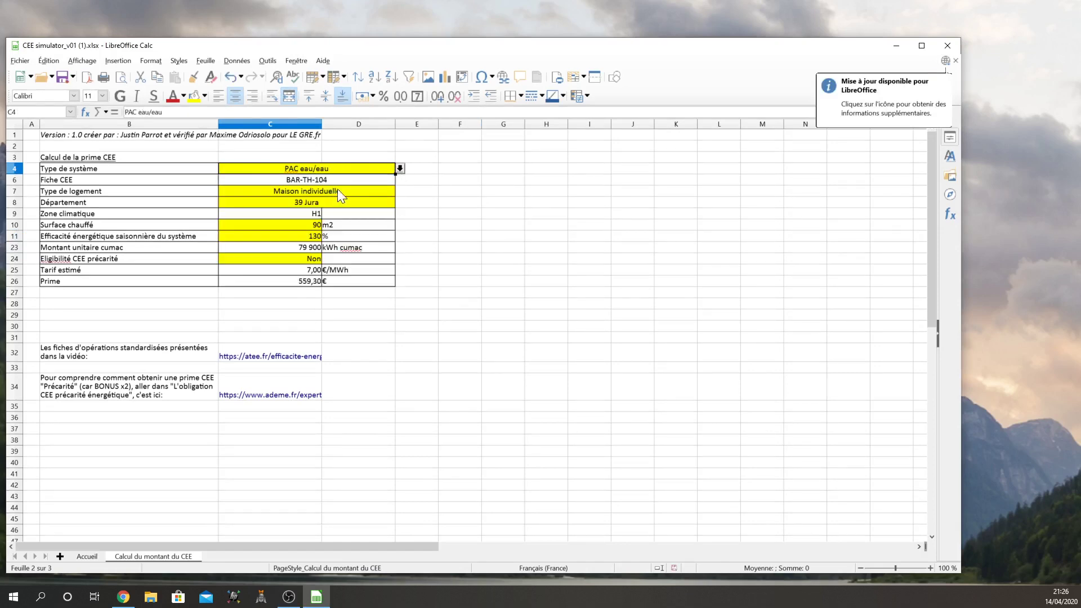
{"action": "left_click", "coordinate": [400, 168]}
{"action": "left_click", "coordinate": [327, 202]}
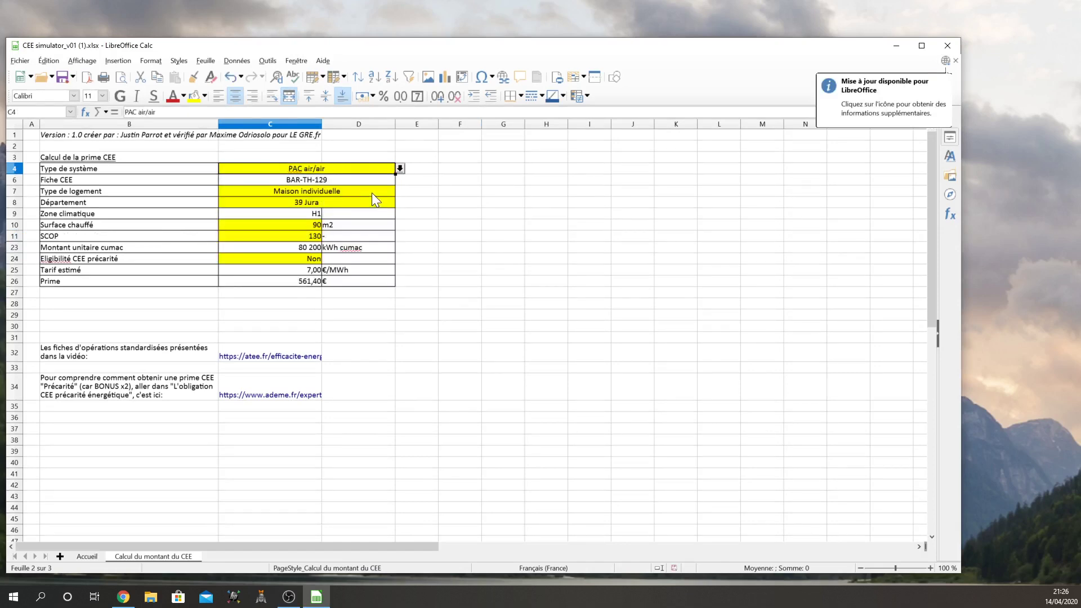
Step: Set the Type de système to PAC hybride individuelle
{"action": "left_click", "coordinate": [401, 168]}
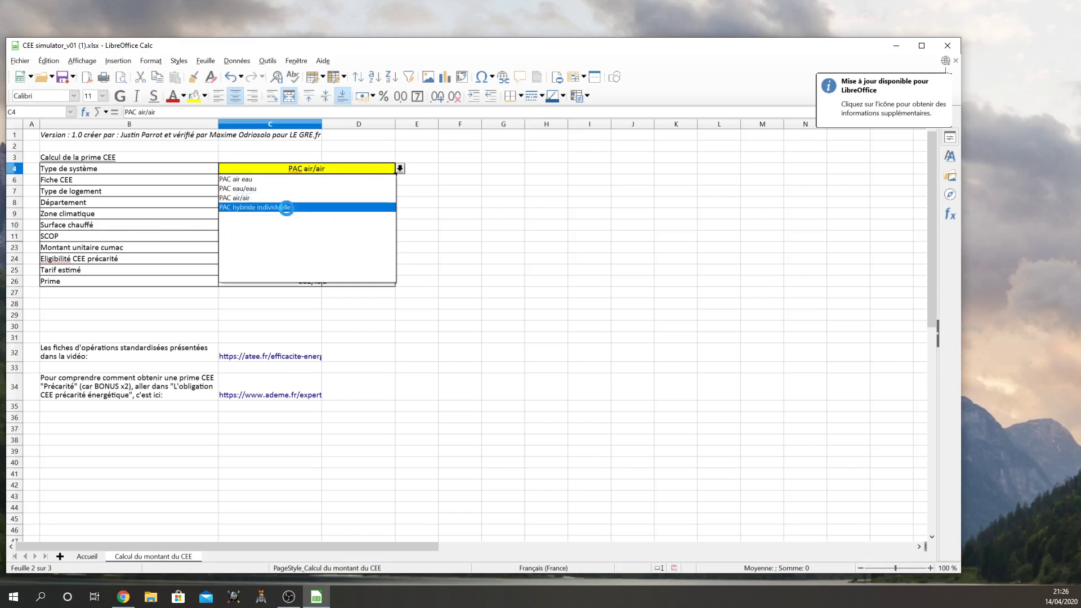
{"action": "left_click", "coordinate": [292, 209]}
{"action": "left_click", "coordinate": [614, 247]}
{"action": "left_click", "coordinate": [351, 174]}
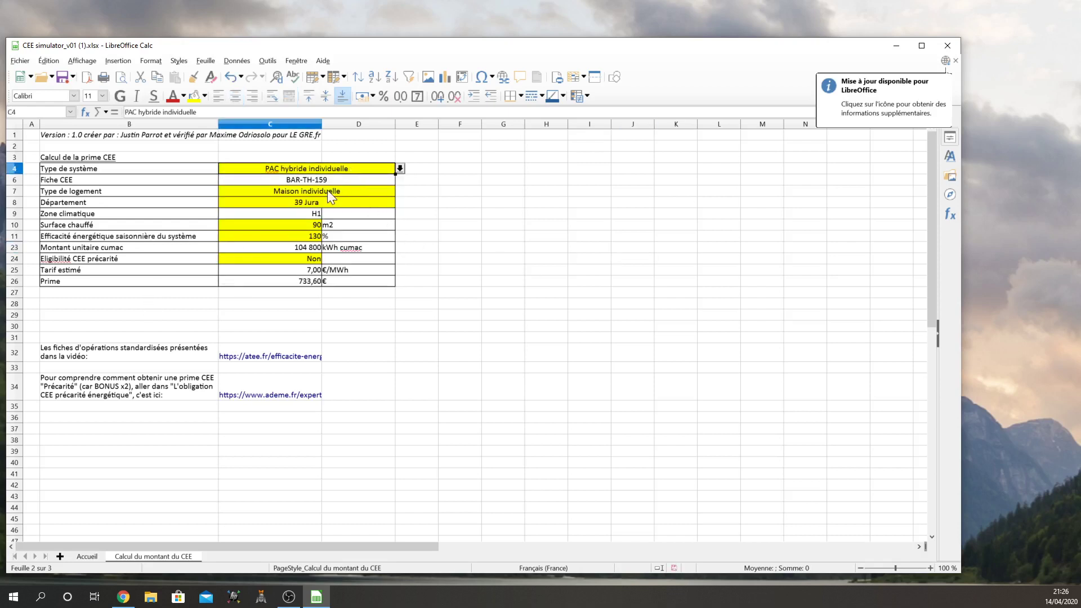
Step: Examine the premium's input cells for housing type, department, heated surface and seasonal energy efficiency
{"action": "left_click", "coordinate": [326, 191]}
{"action": "left_click", "coordinate": [323, 203]}
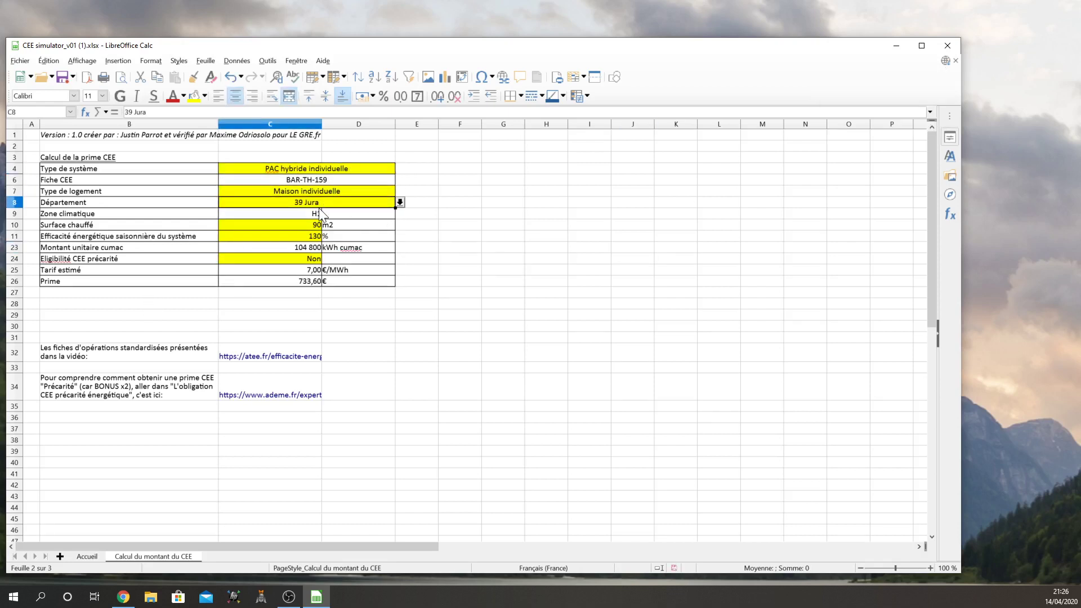
{"action": "left_click", "coordinate": [296, 227]}
{"action": "left_click", "coordinate": [289, 234]}
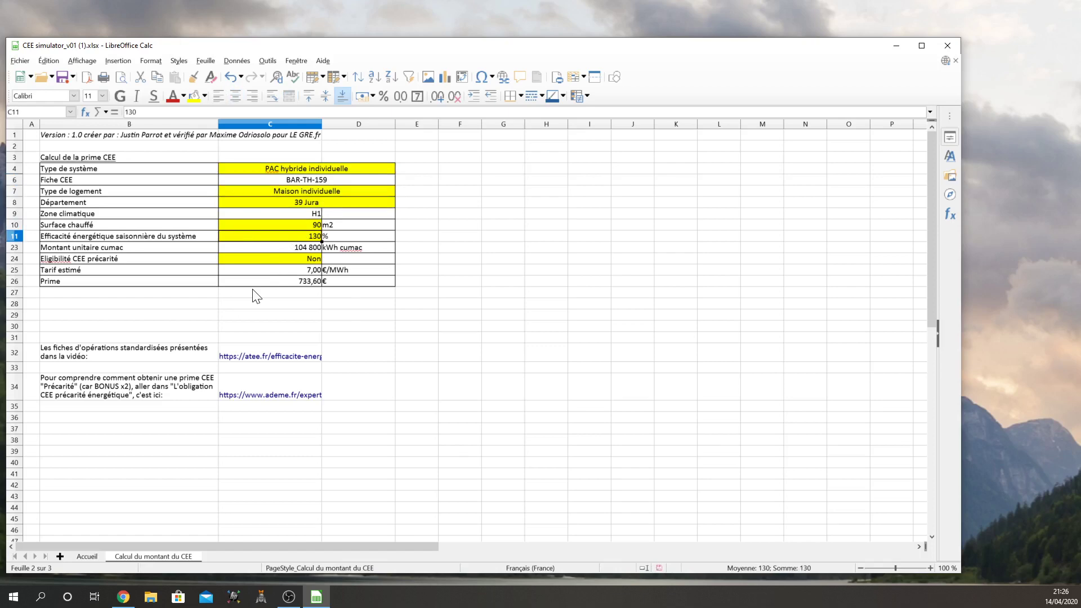
{"action": "left_click", "coordinate": [273, 225]}
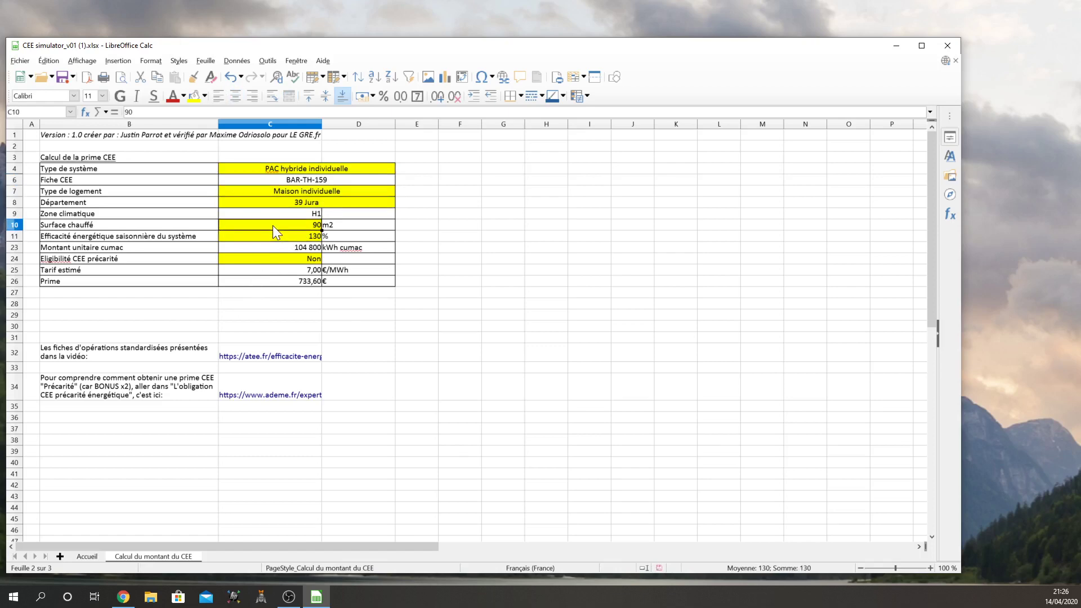
{"action": "left_click", "coordinate": [258, 240]}
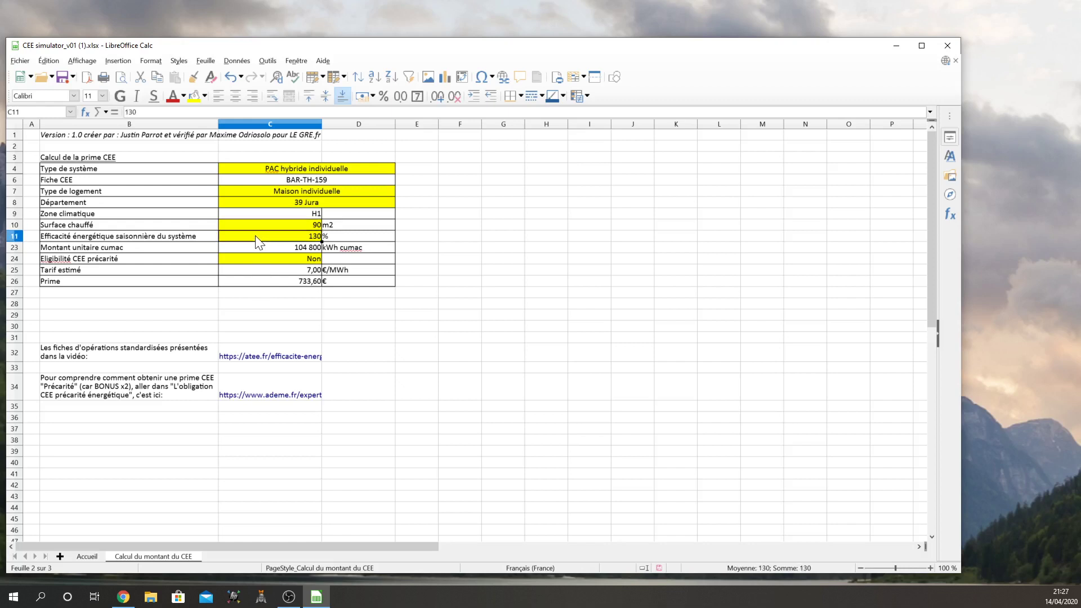
{"action": "left_click", "coordinate": [266, 224]}
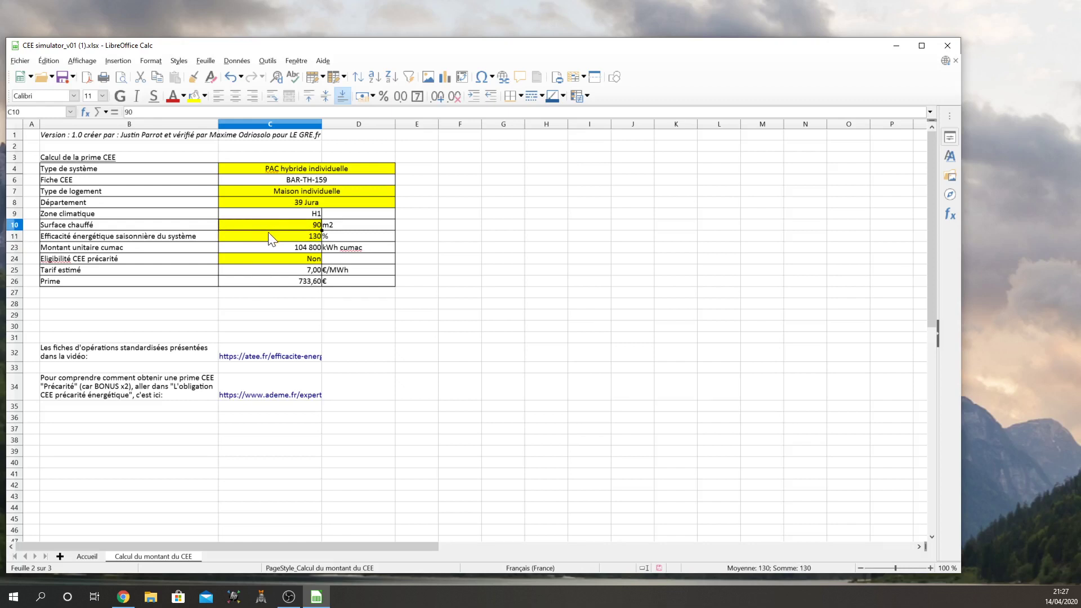
{"action": "left_click", "coordinate": [268, 236]}
{"action": "left_click", "coordinate": [287, 196]}
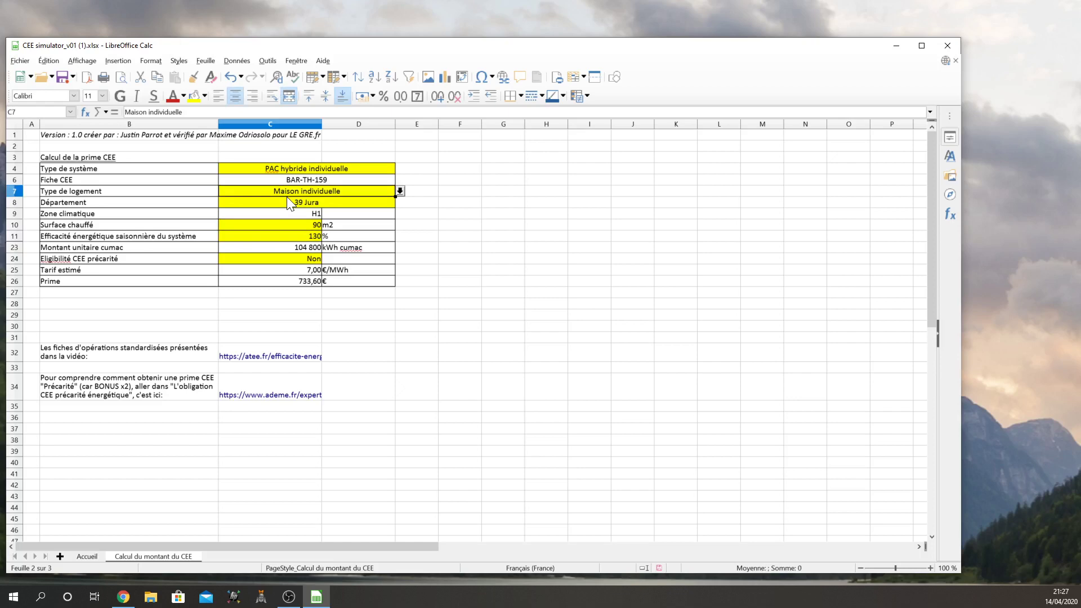
Step: Examine the list of departments and the Eligibilité CEE précarité entry without changing either choice
{"action": "left_click", "coordinate": [196, 259]}
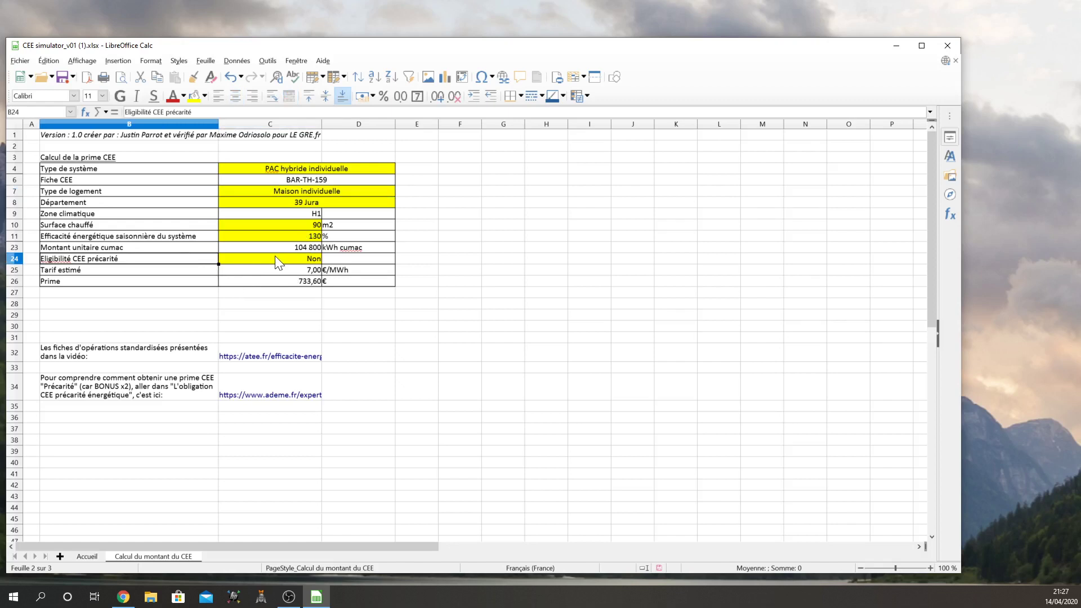
{"action": "left_click", "coordinate": [299, 206]}
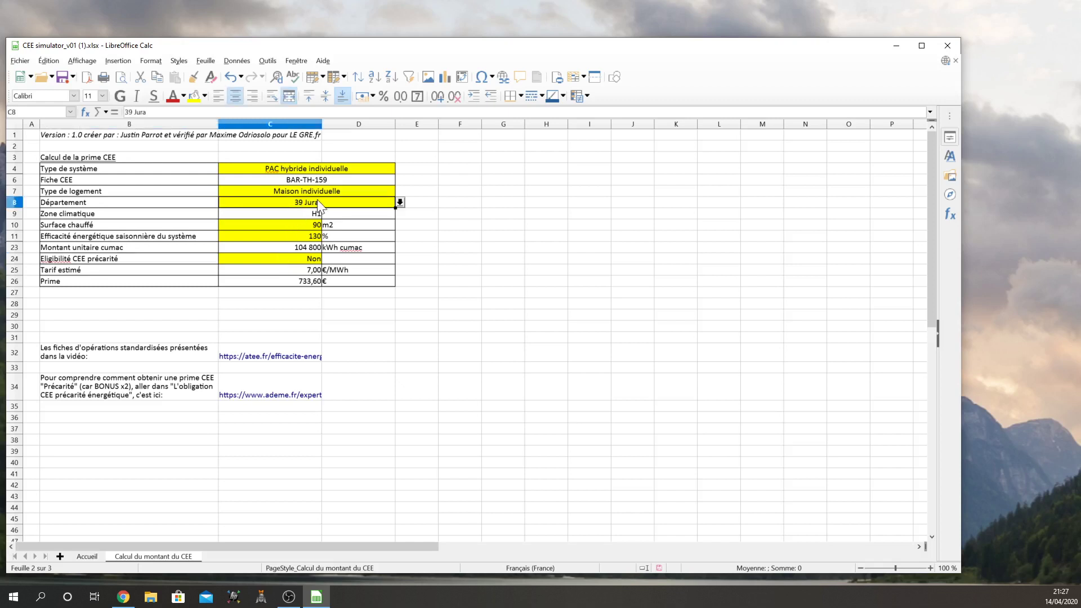
{"action": "left_click", "coordinate": [399, 202]}
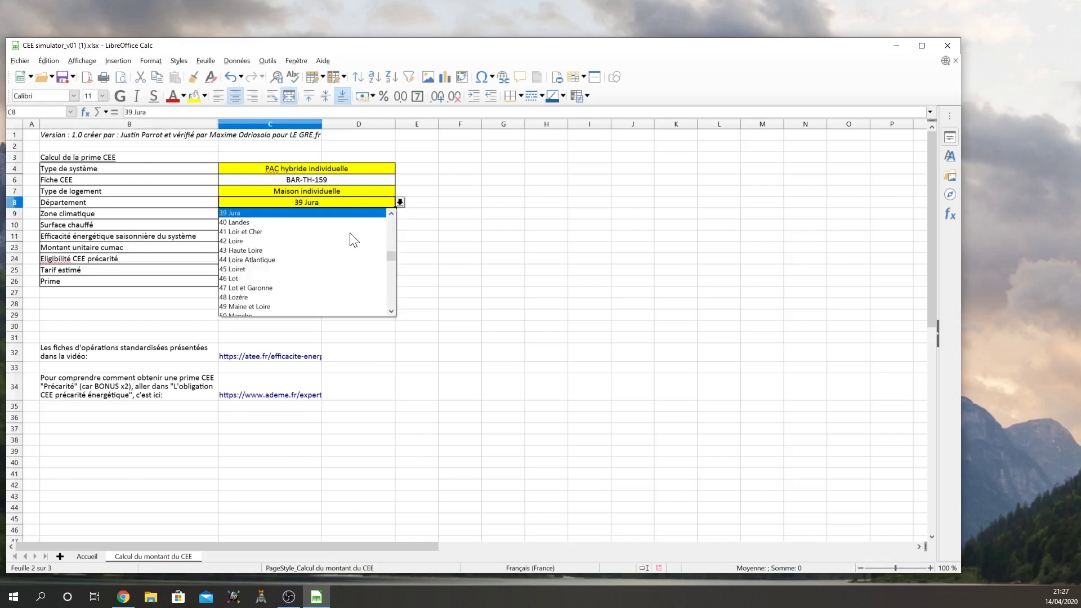
{"action": "key", "text": "Return"}
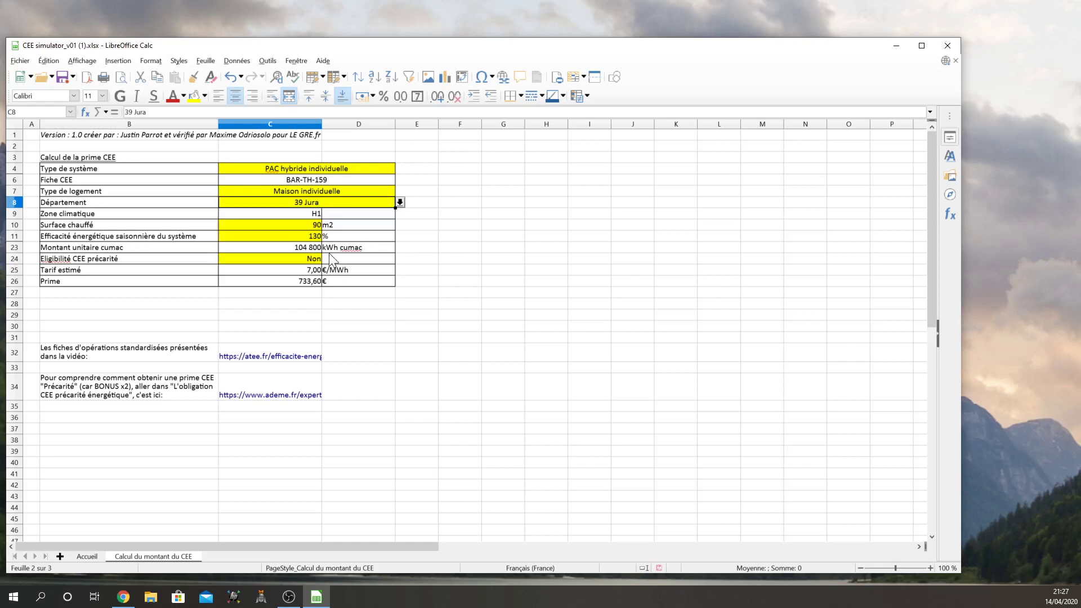
{"action": "left_click", "coordinate": [309, 256]}
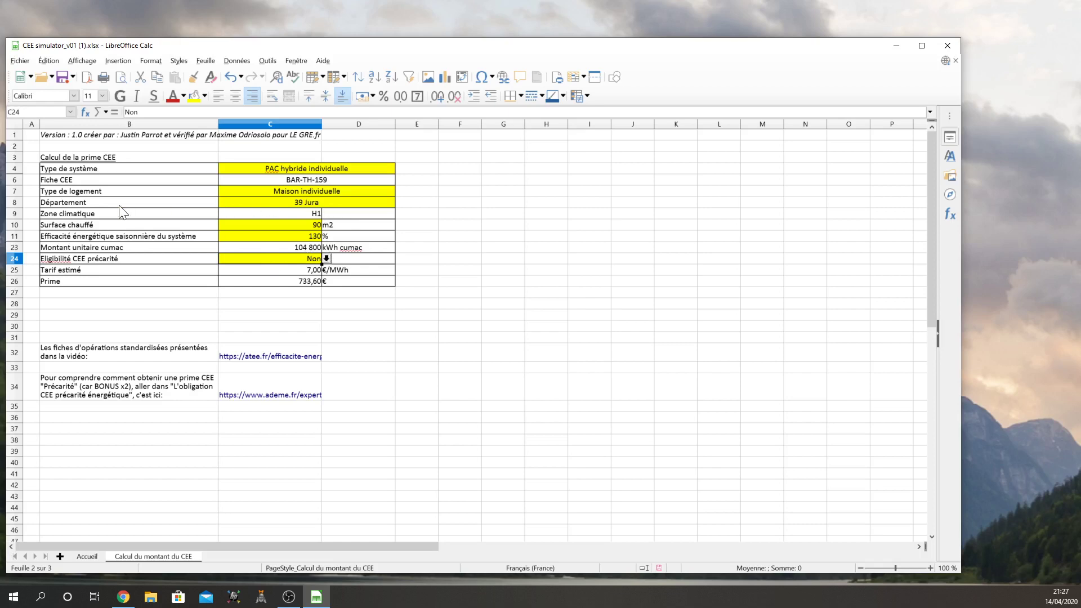
{"action": "left_click", "coordinate": [148, 206]}
{"action": "left_click", "coordinate": [242, 211]}
{"action": "left_click", "coordinate": [281, 204]}
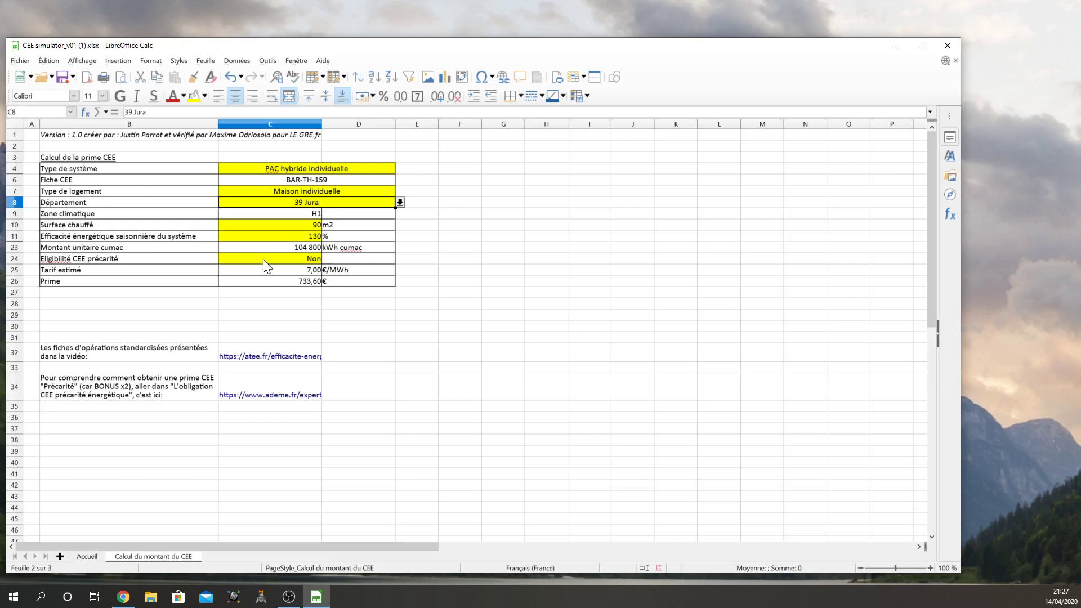
{"action": "left_click", "coordinate": [100, 261]}
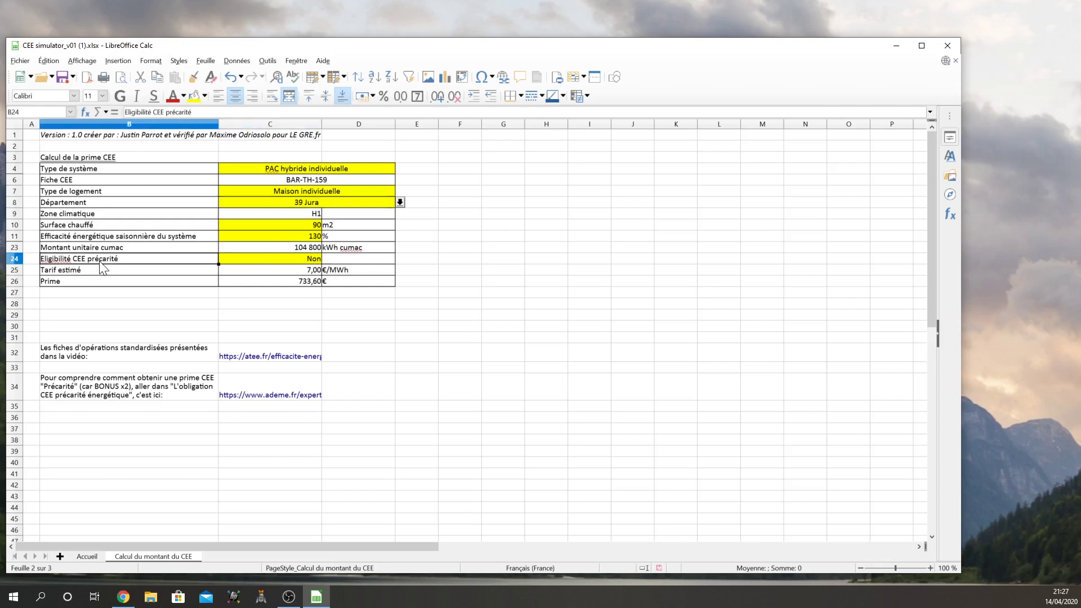
Step: Set Eligibilité CEE précarité to Oui and select the Prime result cell
{"action": "left_click", "coordinate": [309, 261]}
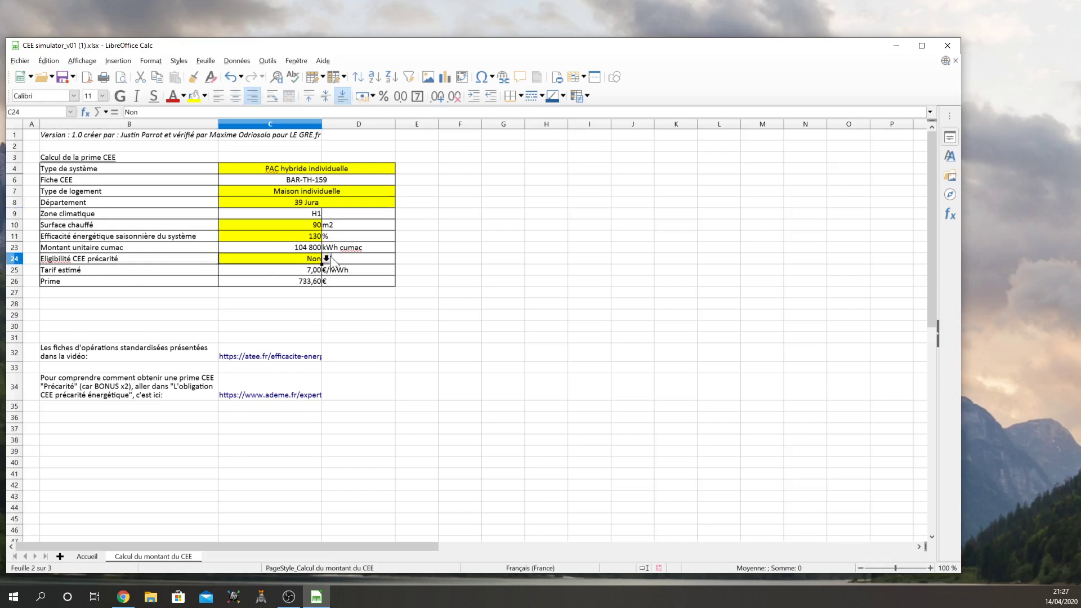
{"action": "left_click", "coordinate": [326, 259]}
{"action": "left_click", "coordinate": [263, 282]}
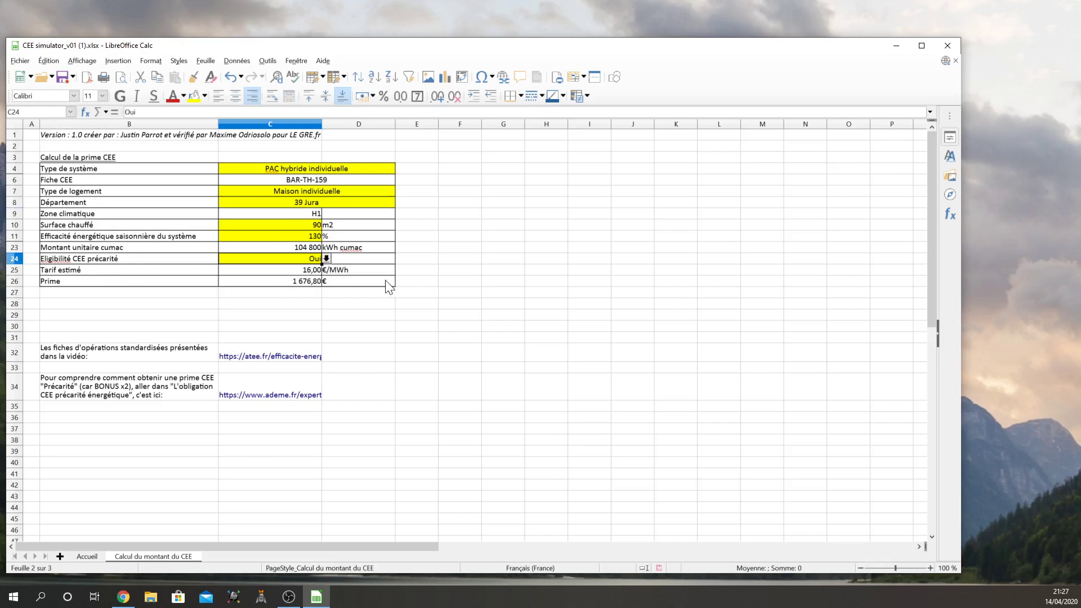
{"action": "left_click", "coordinate": [326, 258]}
{"action": "left_click", "coordinate": [289, 271]}
{"action": "left_click", "coordinate": [326, 259]}
{"action": "left_click", "coordinate": [307, 283]}
{"action": "left_click", "coordinate": [254, 284]}
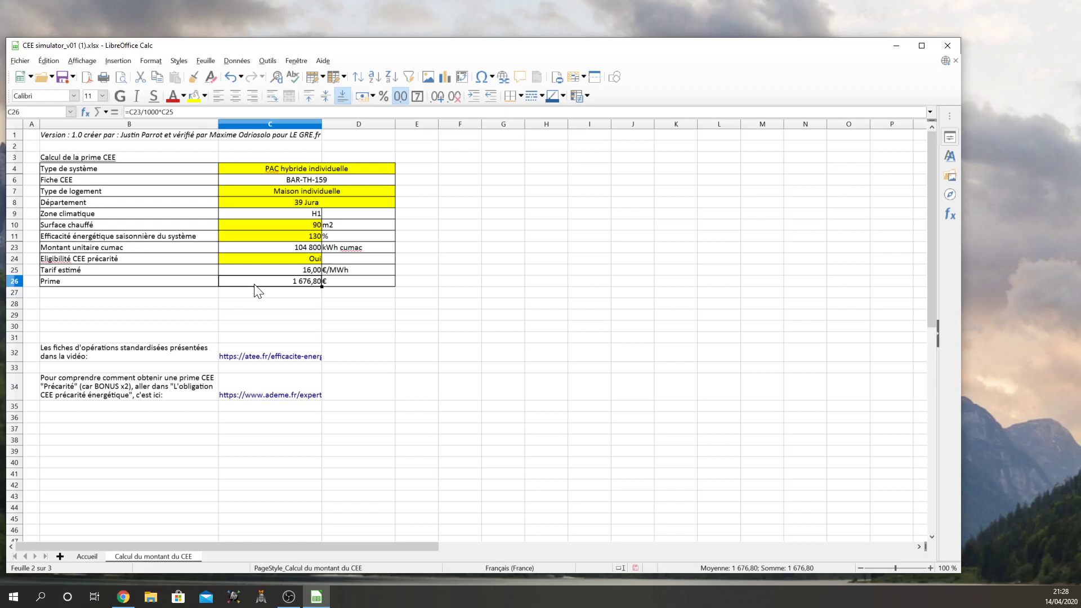
Step: Inspect the reference links below the table for CEE précarité and the standardised operation sheets
{"action": "left_click", "coordinate": [274, 386]}
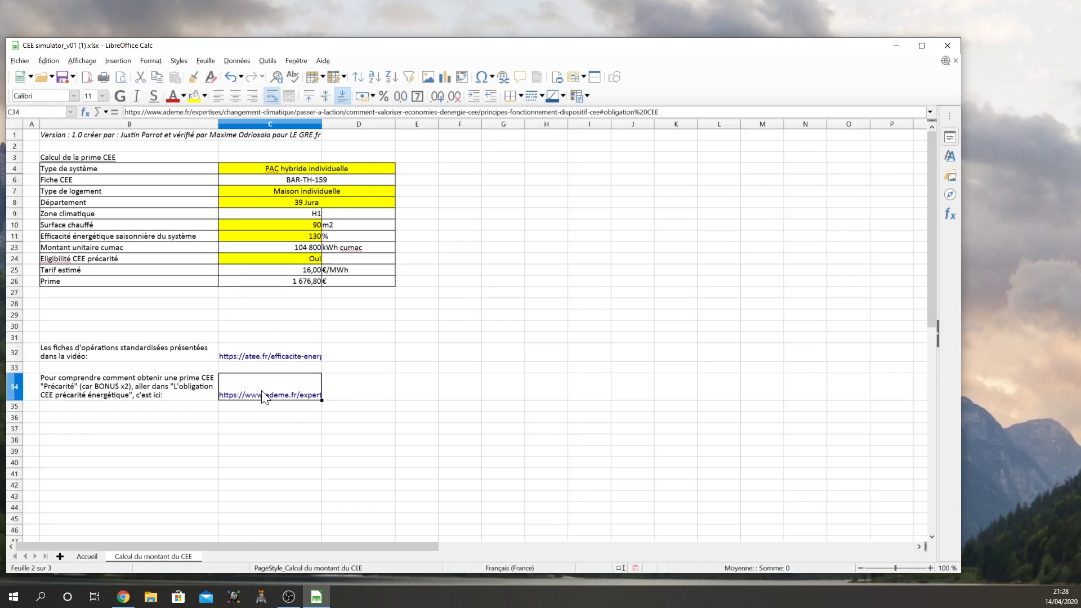
{"action": "left_click", "coordinate": [119, 355]}
{"action": "left_click", "coordinate": [271, 367]}
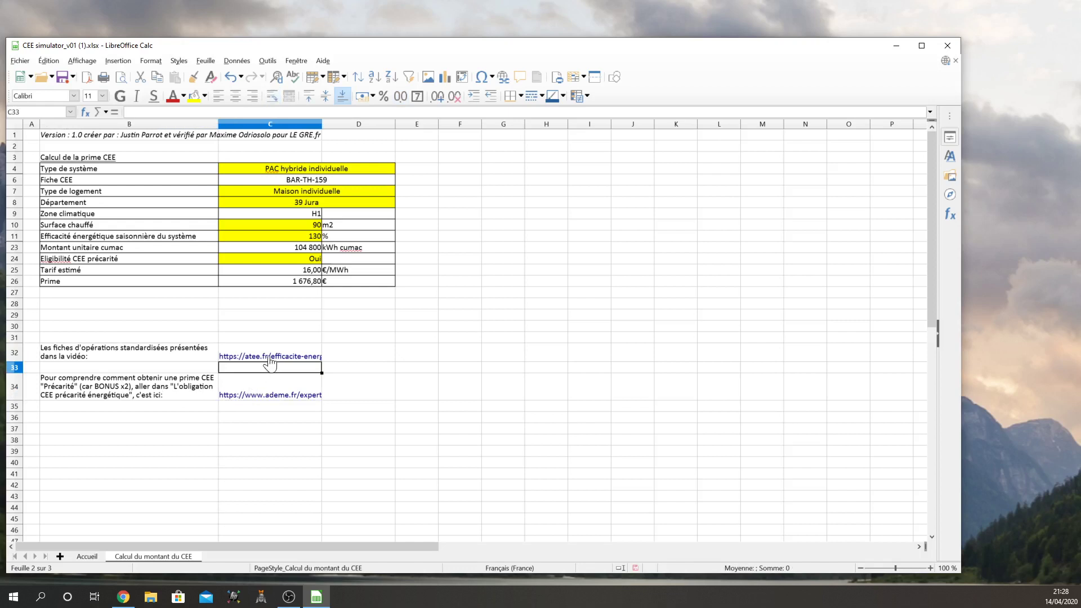
{"action": "left_click", "coordinate": [248, 358]}
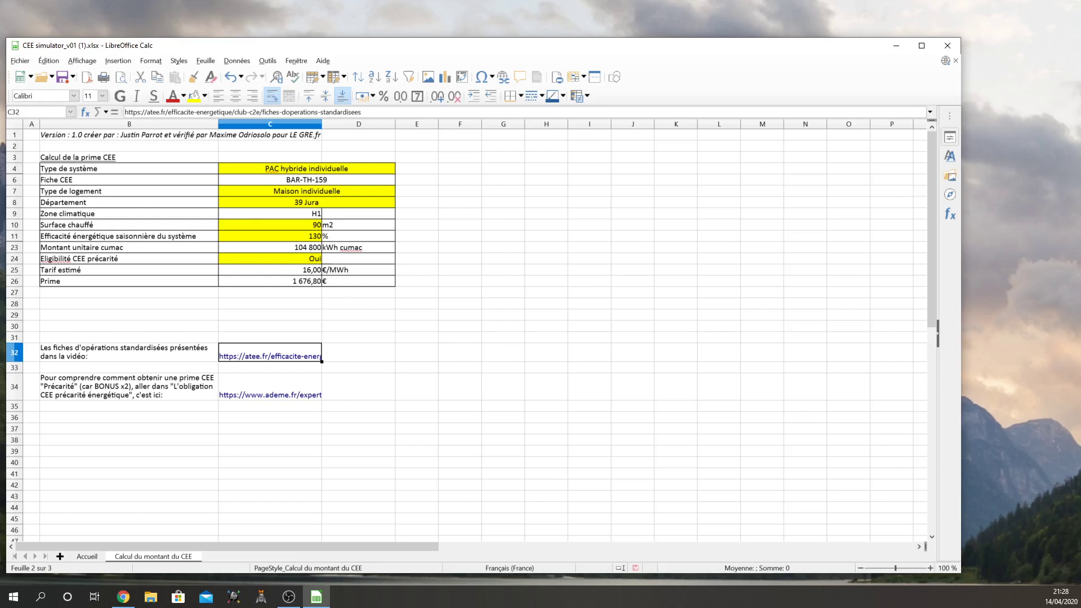
{"action": "key", "text": "alt+Tab"}
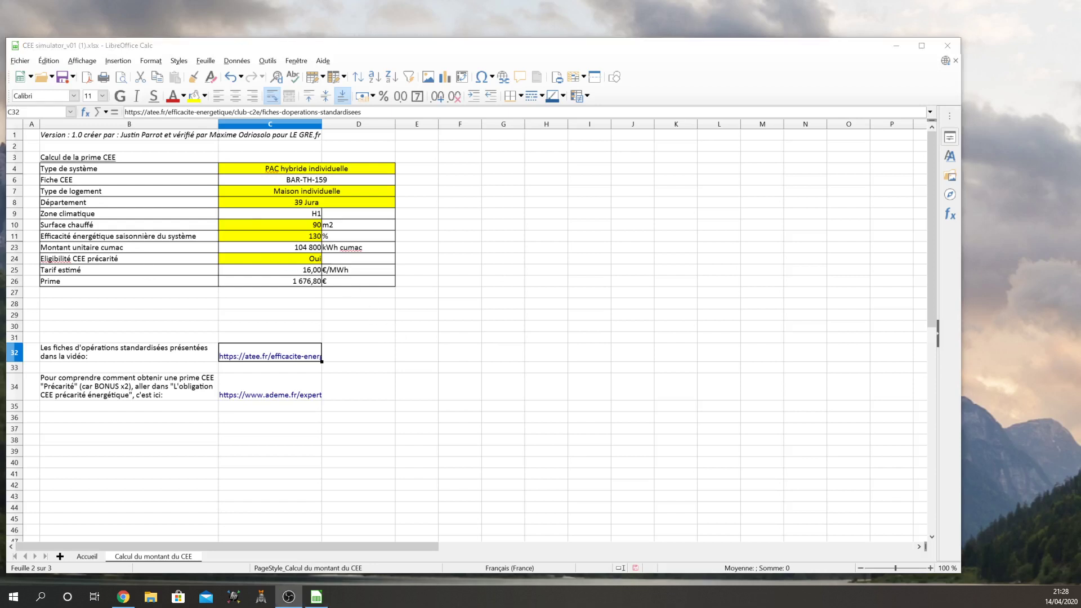